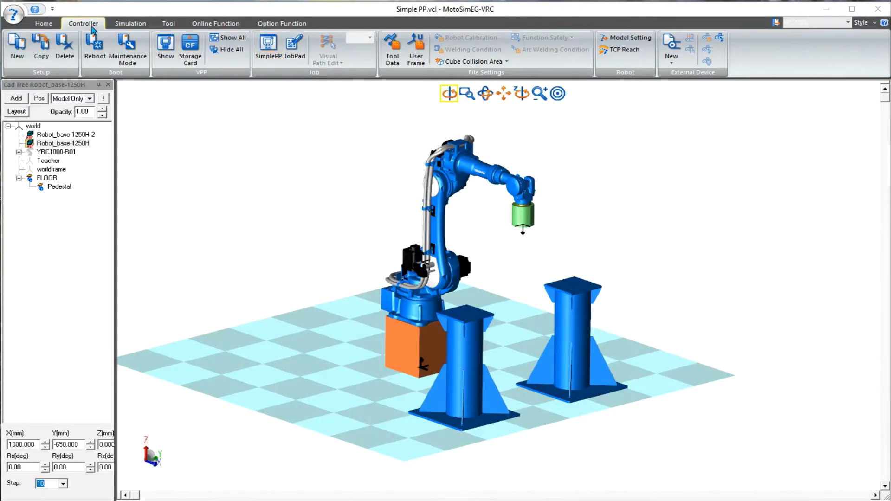
Open the SimplePP programming panel and create a new job named SIMULATION_01 for control group R1
{"action": "left_click", "coordinate": [268, 48]}
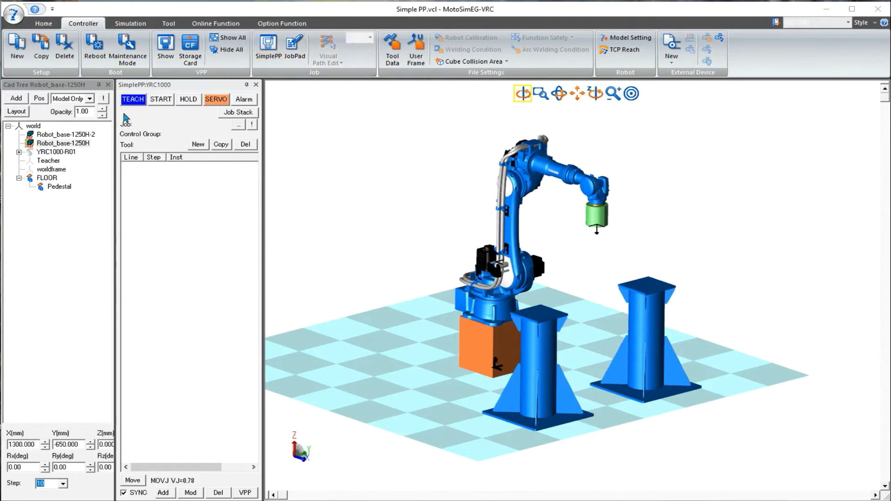
{"action": "left_click", "coordinate": [147, 134]}
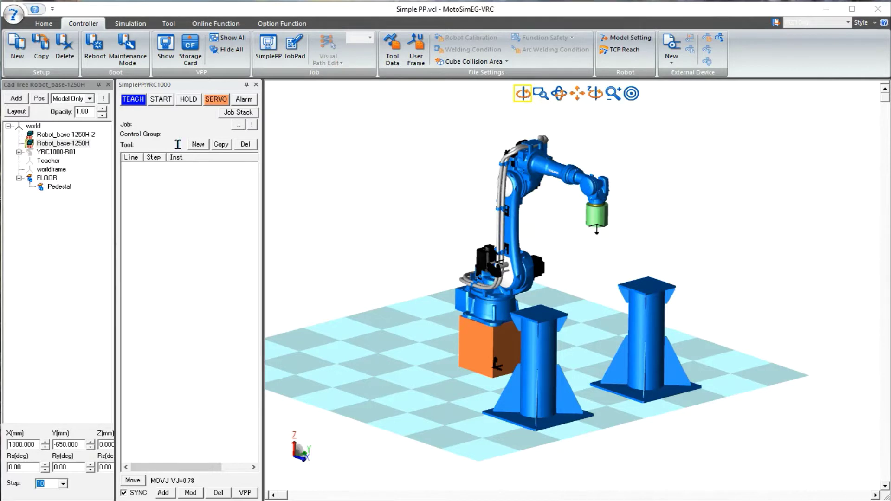
{"action": "left_click", "coordinate": [803, 24]}
{"action": "left_click", "coordinate": [799, 38]}
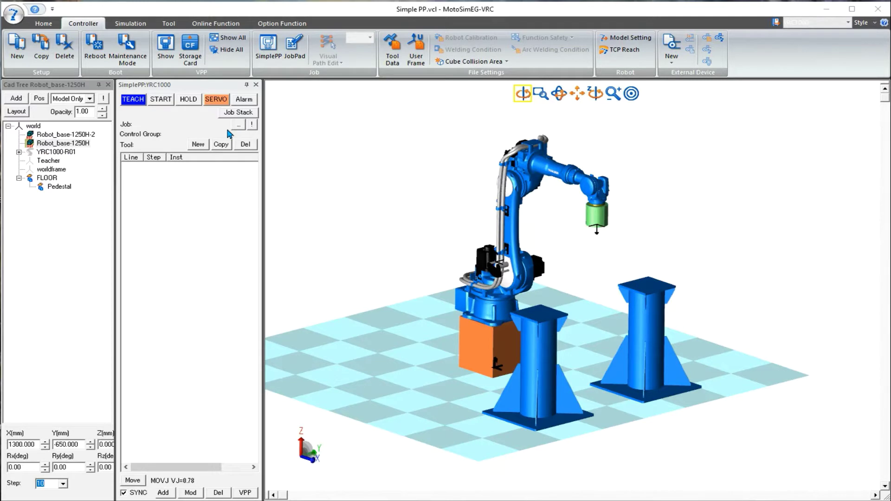
{"action": "left_click", "coordinate": [198, 145]}
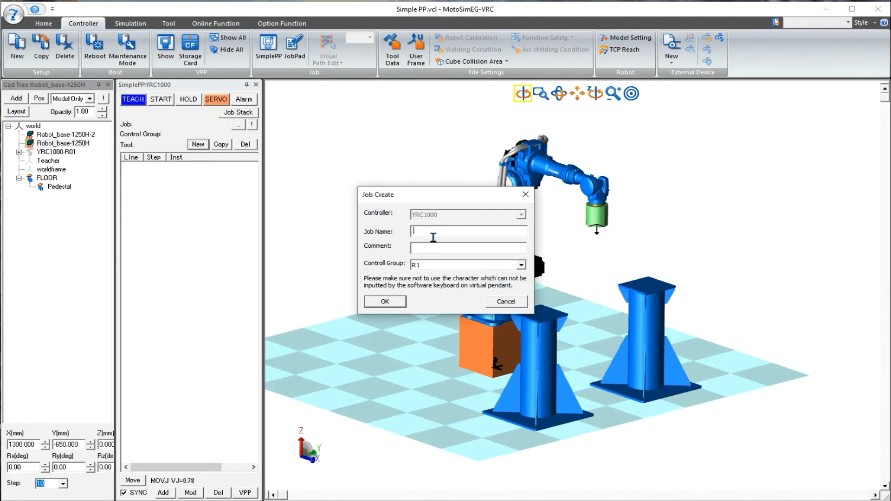
{"action": "type", "text": "SIMULATION_01"}
{"action": "left_click", "coordinate": [424, 267]}
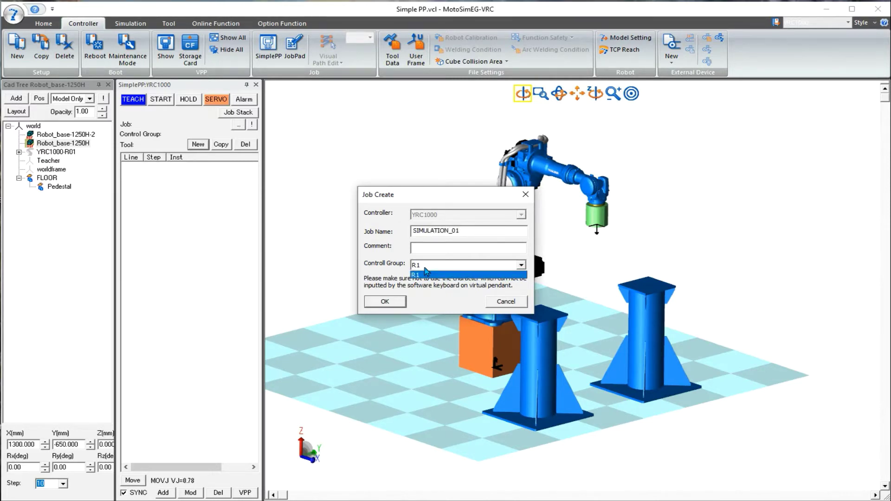
{"action": "left_click", "coordinate": [385, 300]}
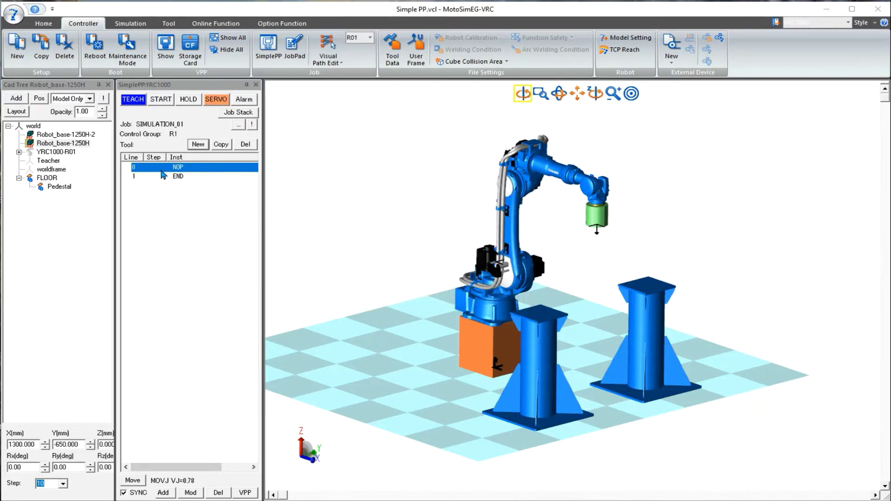
Set the move instruction's interpolation to MOVJ with a joint speed of VJ=80
{"action": "left_click", "coordinate": [131, 483]}
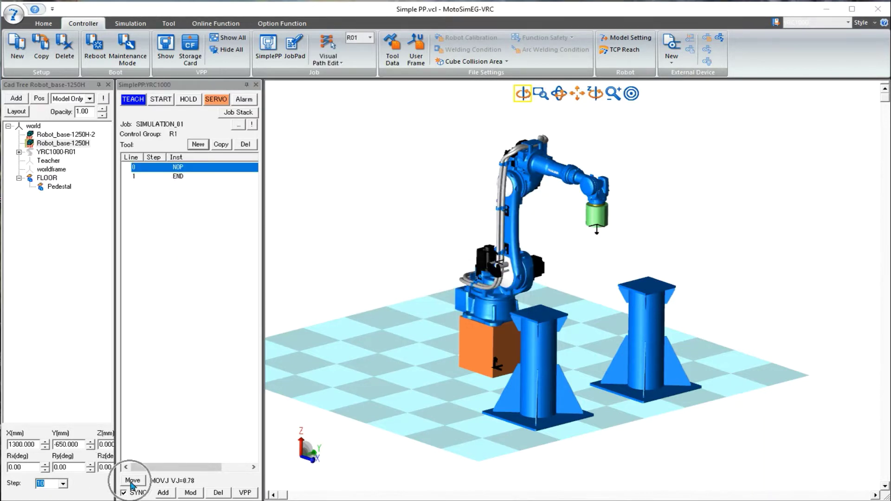
{"action": "left_click", "coordinate": [415, 246]}
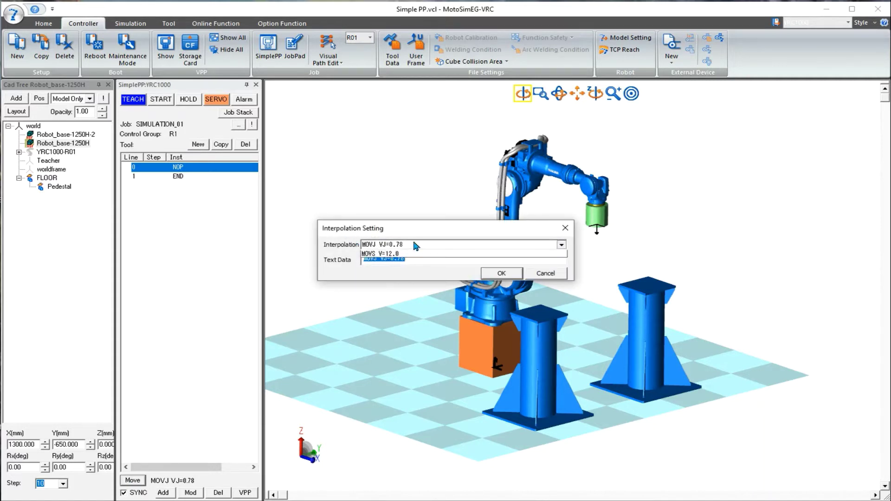
{"action": "left_click", "coordinate": [401, 260]}
{"action": "left_click", "coordinate": [406, 245]}
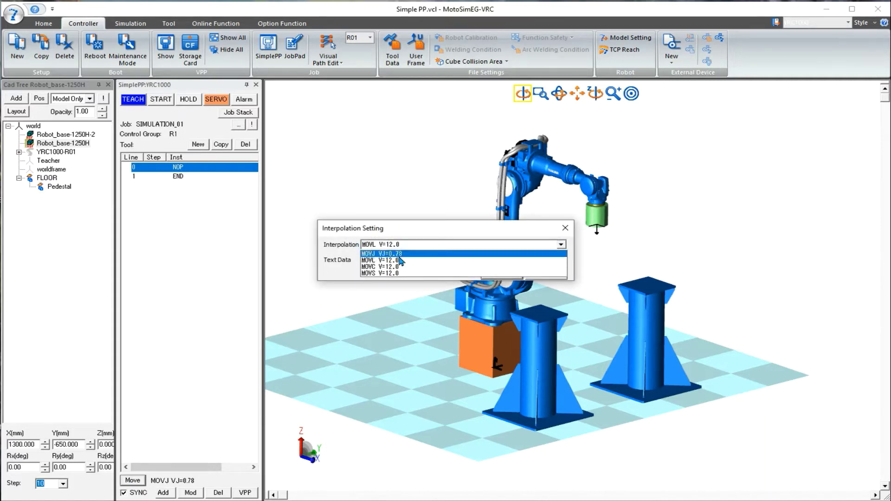
{"action": "left_click", "coordinate": [401, 267]}
{"action": "left_click", "coordinate": [409, 244]}
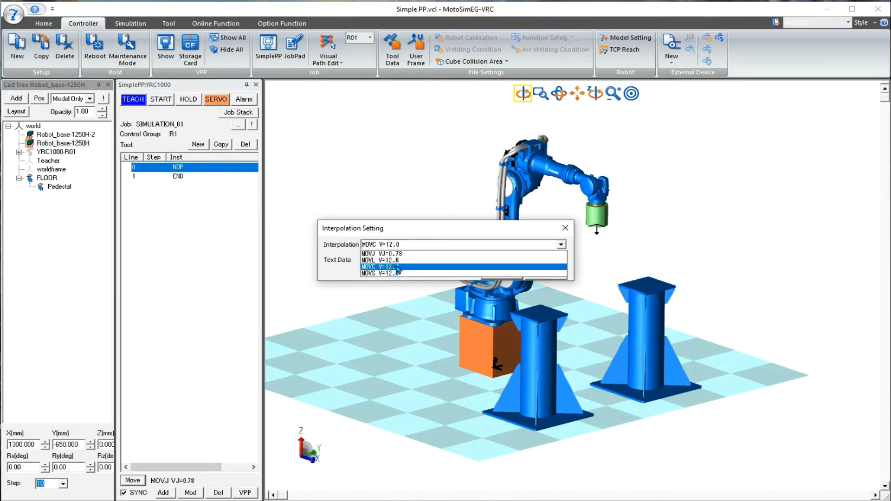
{"action": "left_click", "coordinate": [398, 254]}
{"action": "left_click_drag", "start_coordinate": [412, 268], "coordinate": [399, 268]}
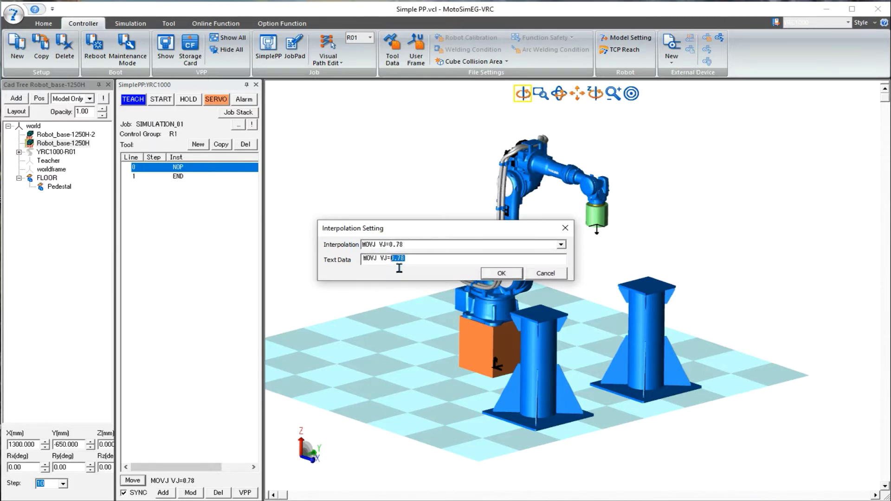
{"action": "type", "text": "8"}
{"action": "left_click", "coordinate": [497, 277]}
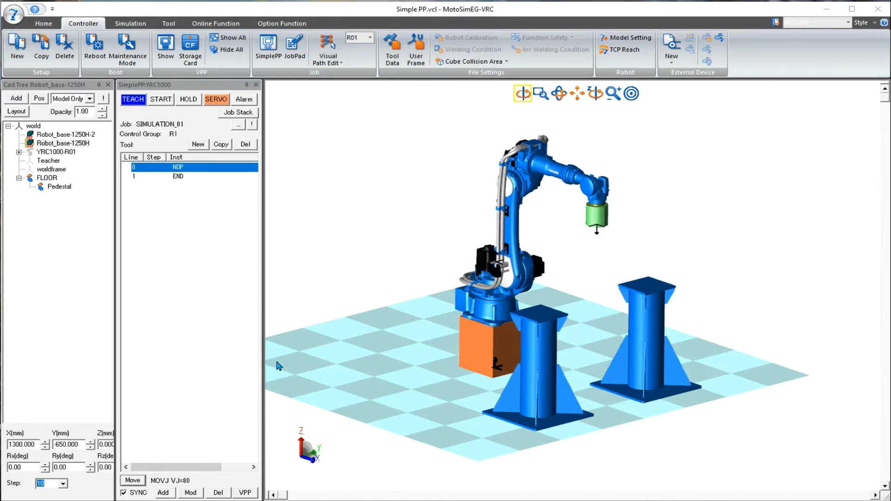
Turn on the robot's operation handle and add its current pose to the job as the first MOVJ step
{"action": "left_click", "coordinate": [164, 494]}
{"action": "left_click", "coordinate": [44, 23]}
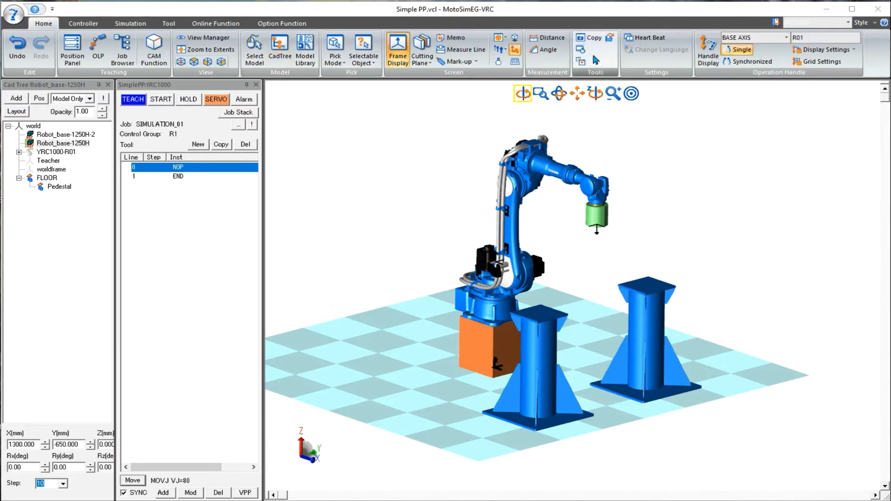
{"action": "left_click", "coordinate": [704, 58]}
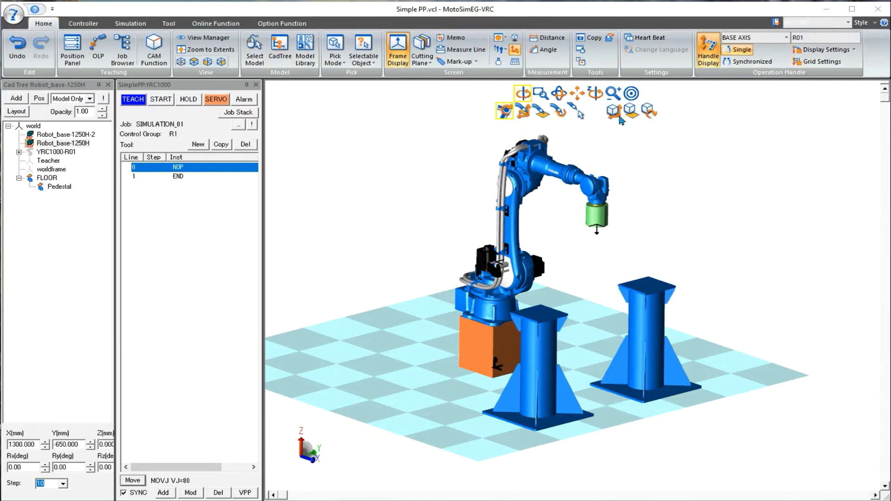
{"action": "left_click", "coordinate": [163, 493]}
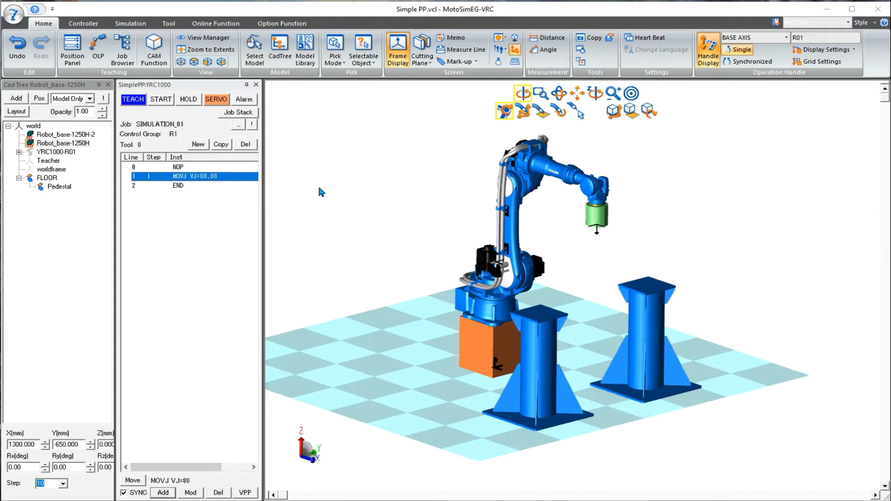
Move the robot's tool tip onto the top plate of the pedestal on the +Y side and add it as the second MOVJ step
{"action": "left_click", "coordinate": [523, 112]}
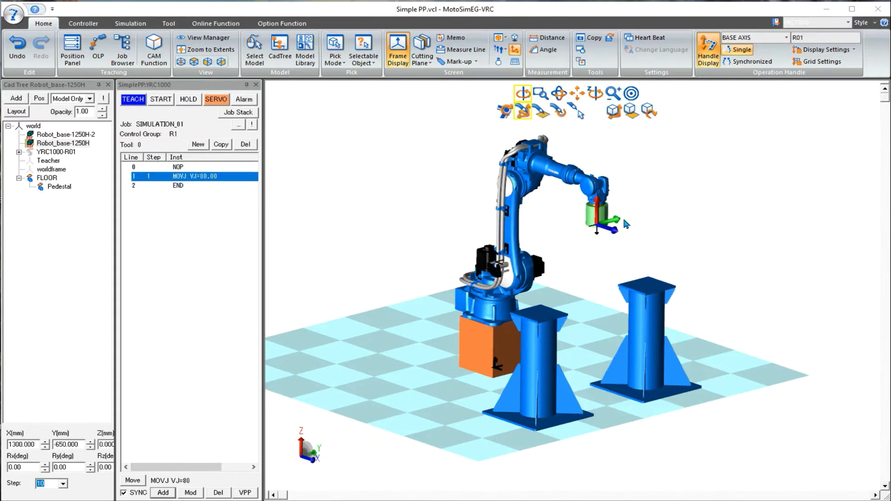
{"action": "left_click_drag", "start_coordinate": [670, 322], "coordinate": [611, 336]}
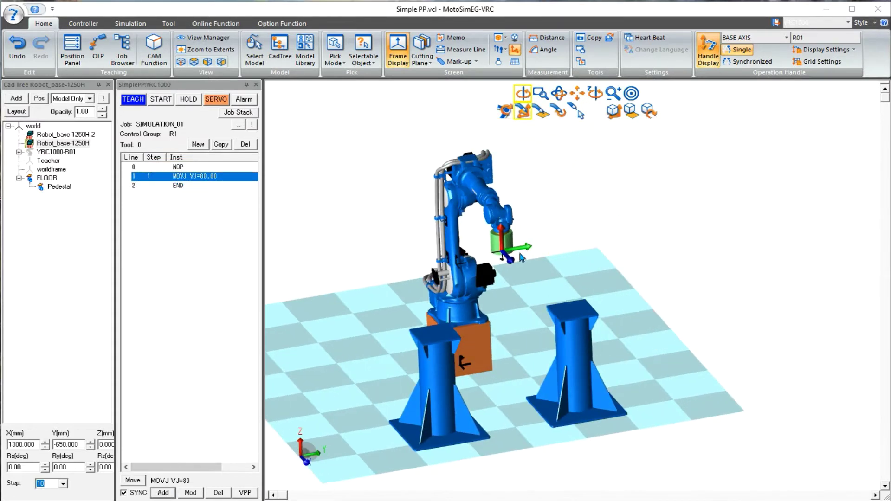
{"action": "left_click_drag", "start_coordinate": [523, 256], "coordinate": [581, 304]}
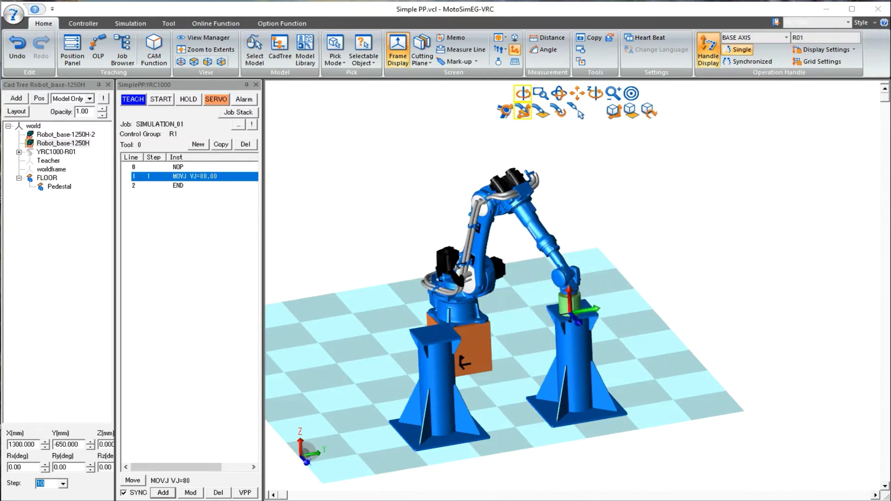
{"action": "left_click", "coordinate": [163, 493]}
Move the tool tip across to the top plate of the other pedestal and add it as the third MOVJ step
{"action": "scroll", "coordinate": [288, 335], "scroll_direction": "up", "scroll_amount": 3}
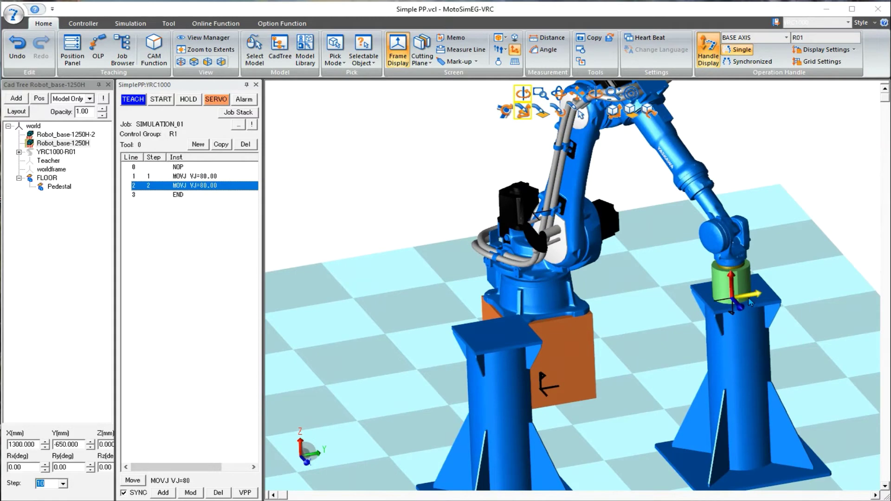
{"action": "left_click_drag", "start_coordinate": [751, 302], "coordinate": [492, 336]}
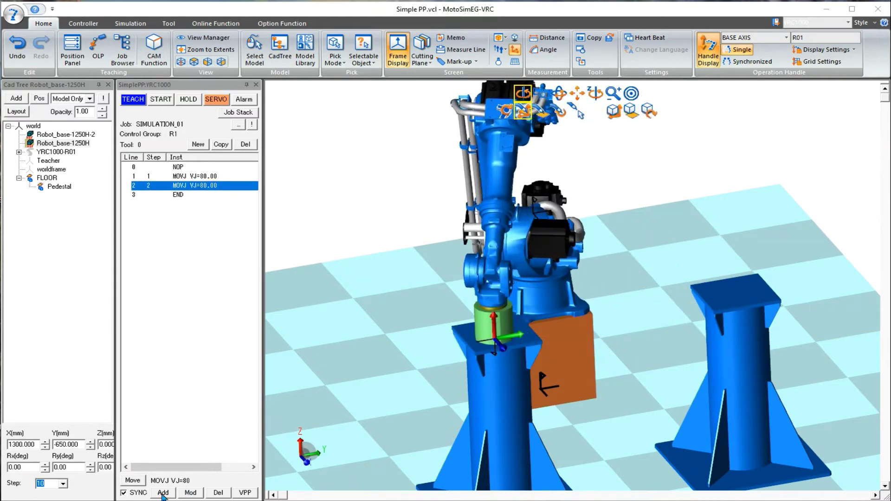
{"action": "left_click", "coordinate": [163, 494]}
Copy the first MOVJ line and paste it after the third so the robot returns to its start pose
{"action": "left_click", "coordinate": [210, 177]}
{"action": "right_click", "coordinate": [210, 179]}
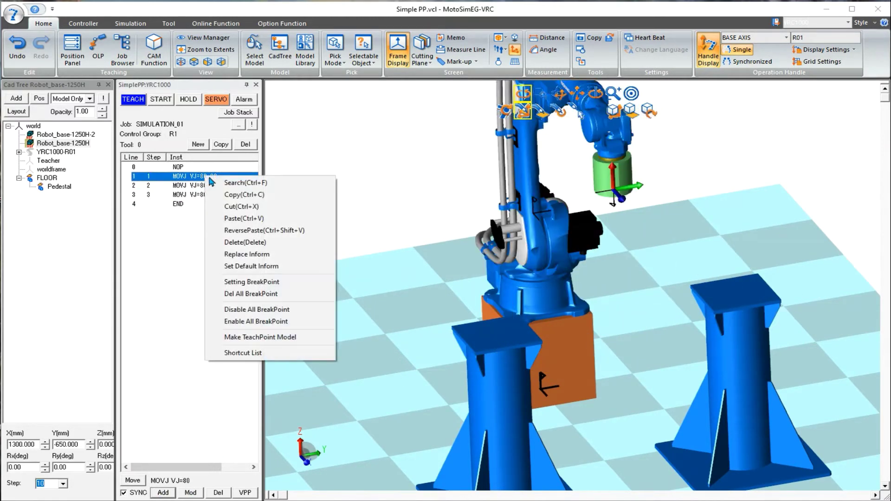
{"action": "left_click", "coordinate": [235, 195]}
{"action": "left_click", "coordinate": [211, 195]}
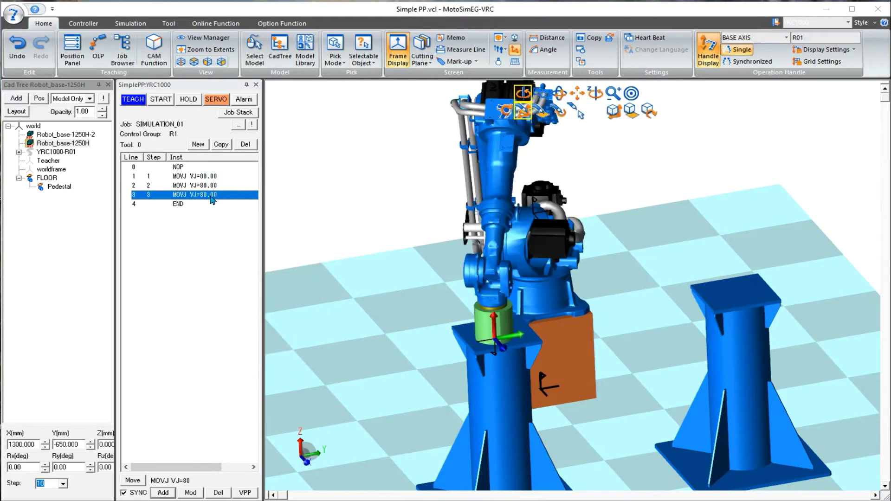
{"action": "right_click", "coordinate": [212, 200]}
{"action": "left_click", "coordinate": [228, 241]}
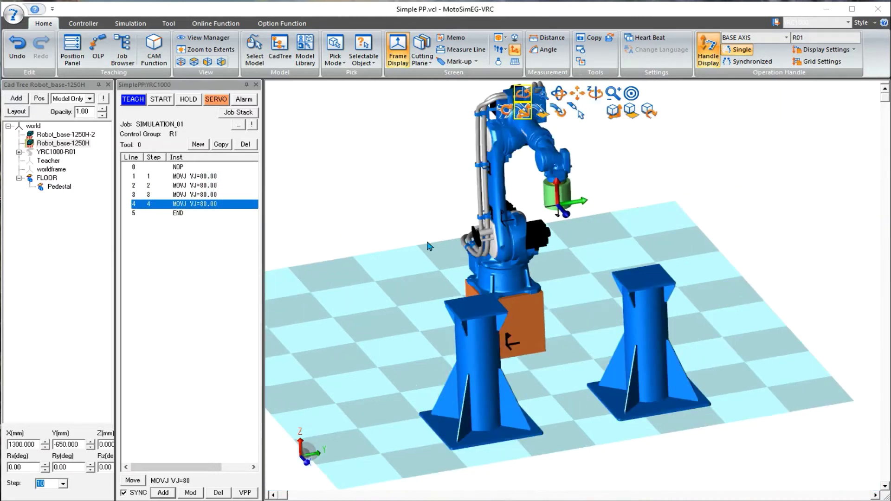
Switch the controller to play mode, run SIMULATION_01 from its NOP line and dismiss the cycle time report
{"action": "scroll", "coordinate": [429, 246], "scroll_direction": "down", "scroll_amount": 5}
{"action": "left_click", "coordinate": [179, 168]}
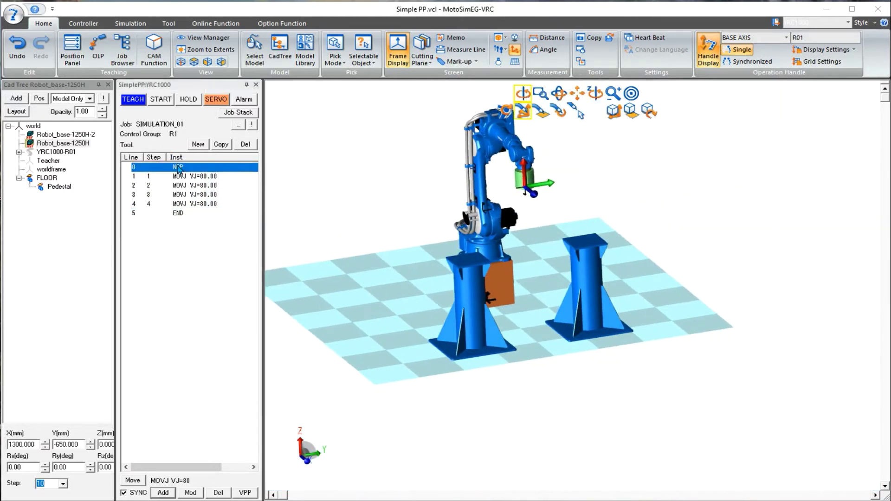
{"action": "left_click", "coordinate": [136, 102]}
{"action": "left_click", "coordinate": [161, 101]}
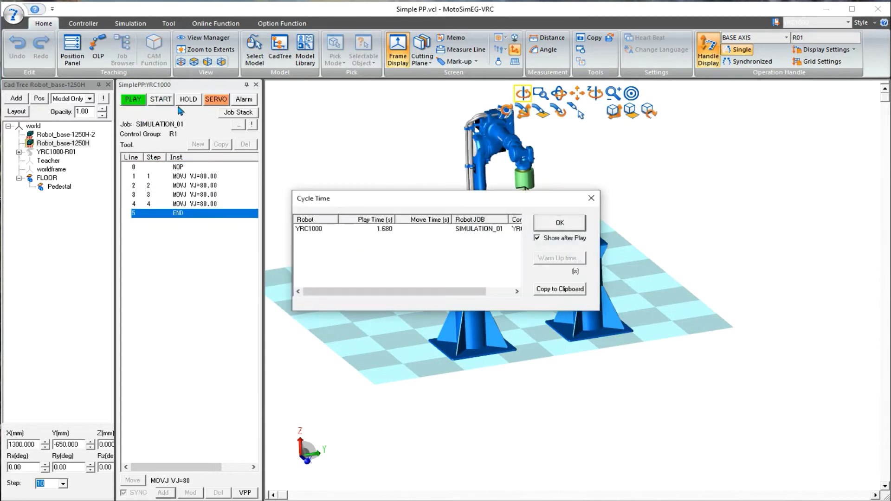
{"action": "left_click", "coordinate": [560, 224]}
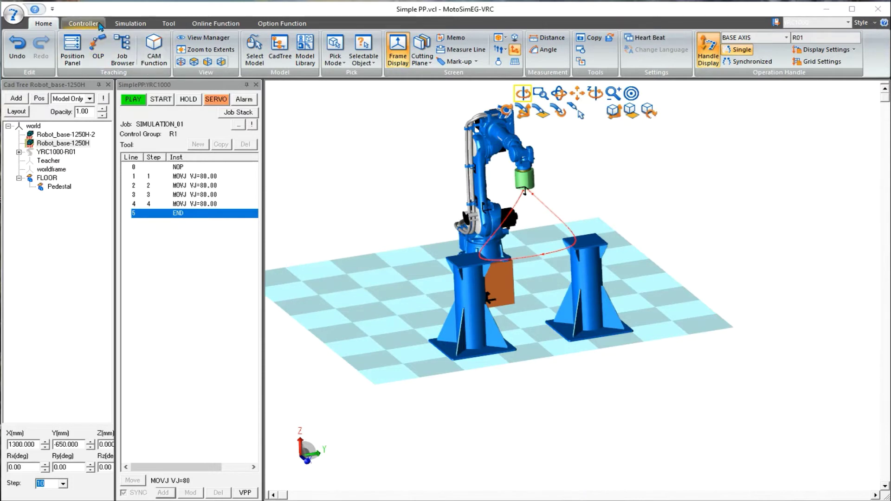
Reset the cell, run the playback again with the simulation controls and close the cycle time report
{"action": "left_click", "coordinate": [130, 23]}
{"action": "left_click", "coordinate": [17, 47]}
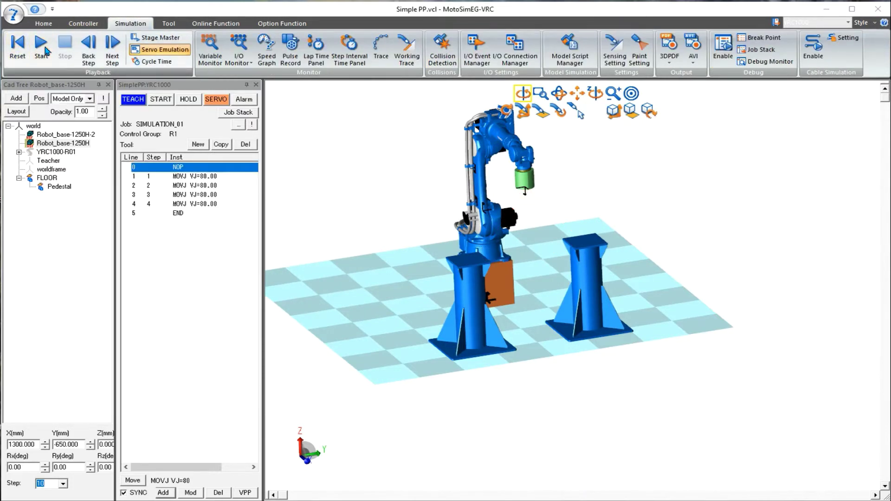
{"action": "left_click", "coordinate": [41, 47]}
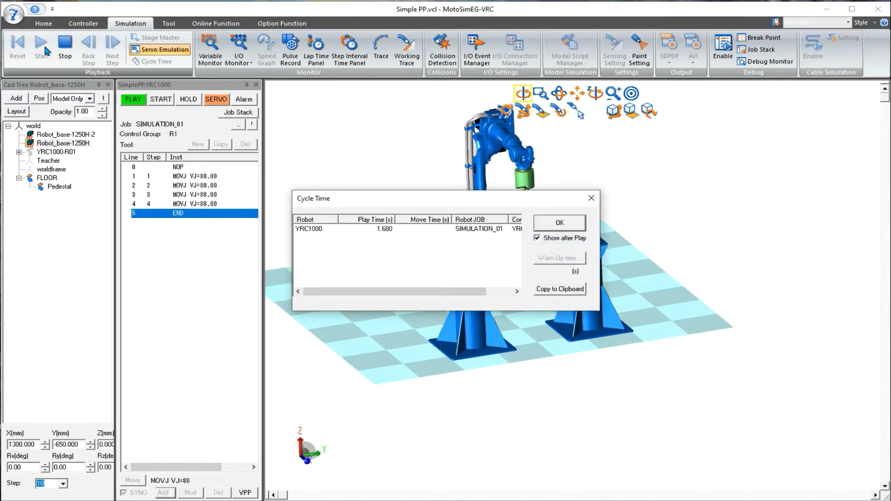
{"action": "left_click", "coordinate": [557, 223]}
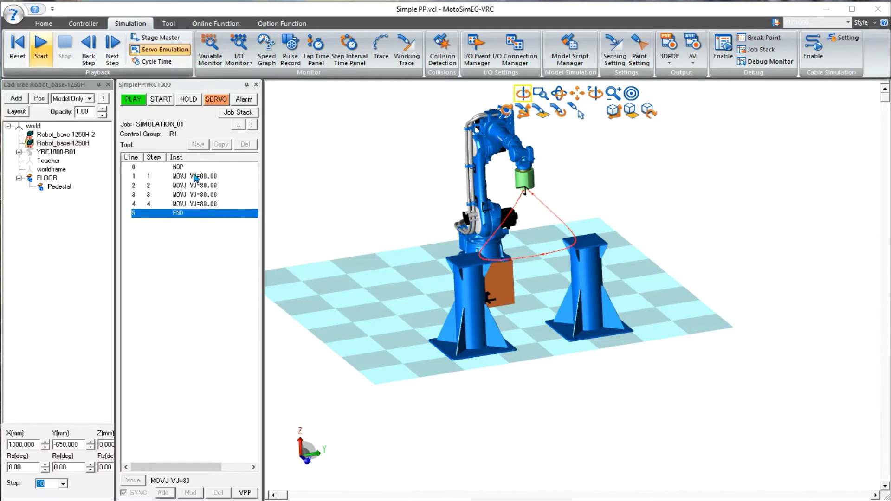
Return the controller to teach mode and select the first MOVJ line, dismissing its editing options
{"action": "left_click", "coordinate": [132, 101]}
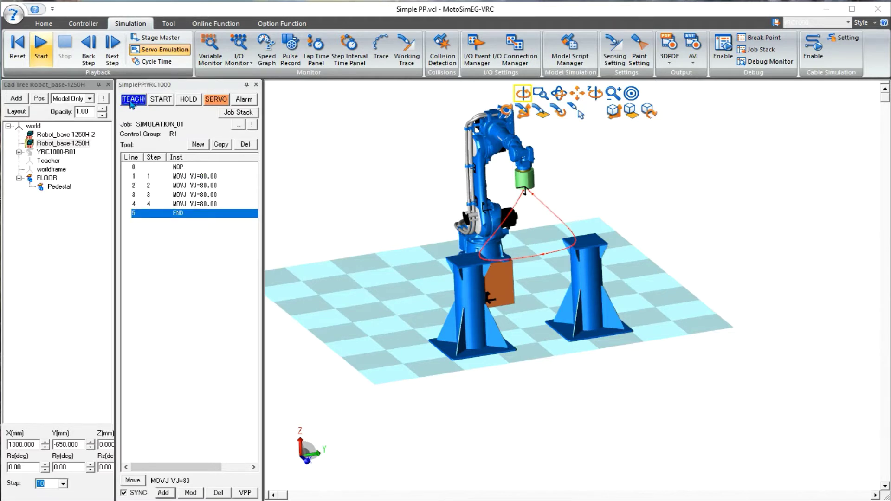
{"action": "left_click", "coordinate": [199, 176]}
{"action": "right_click", "coordinate": [200, 180]}
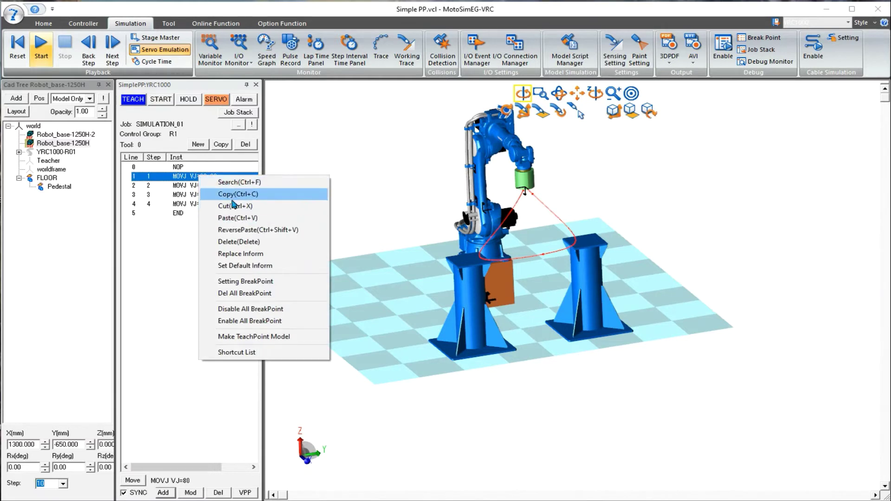
{"action": "left_click", "coordinate": [379, 182]}
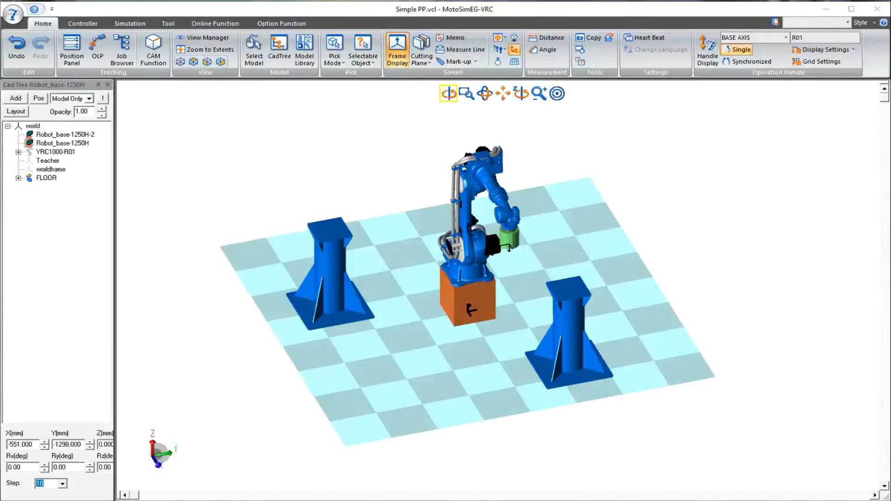
Open the OLP panel for the robot and the SimplePP panel for job programming
{"action": "left_click", "coordinate": [104, 59]}
{"action": "left_click", "coordinate": [104, 59]}
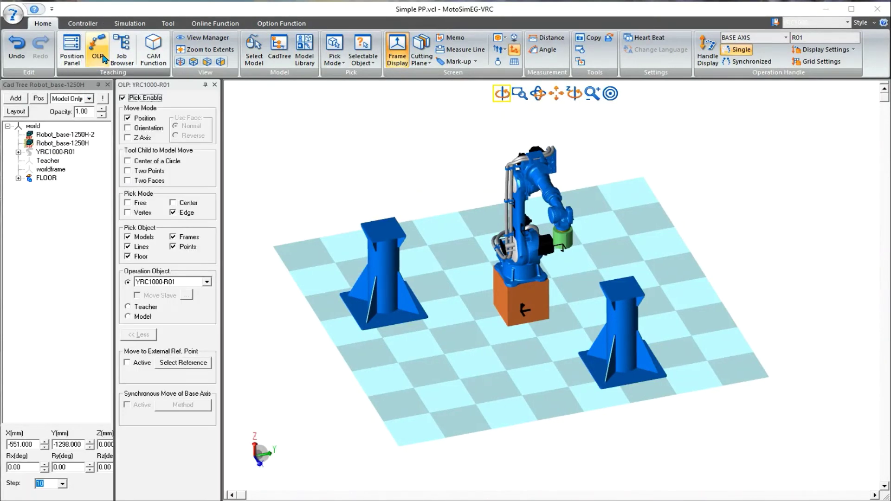
{"action": "left_click", "coordinate": [84, 23]}
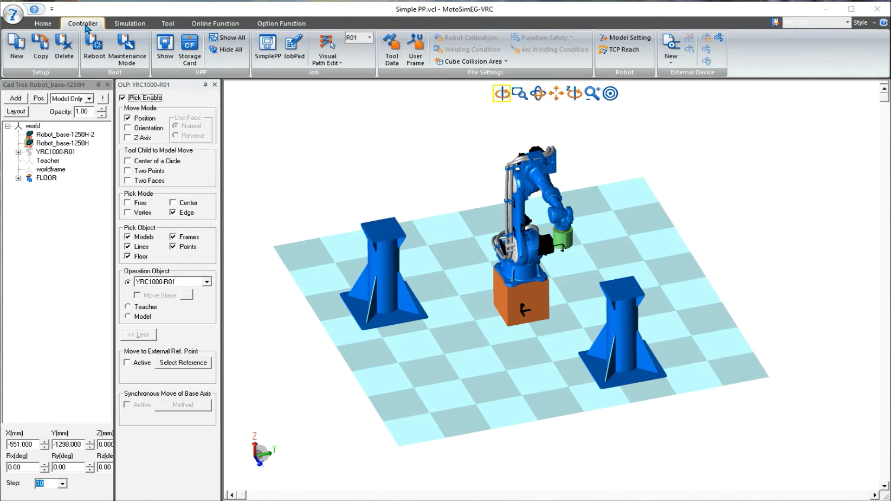
{"action": "left_click", "coordinate": [274, 57]}
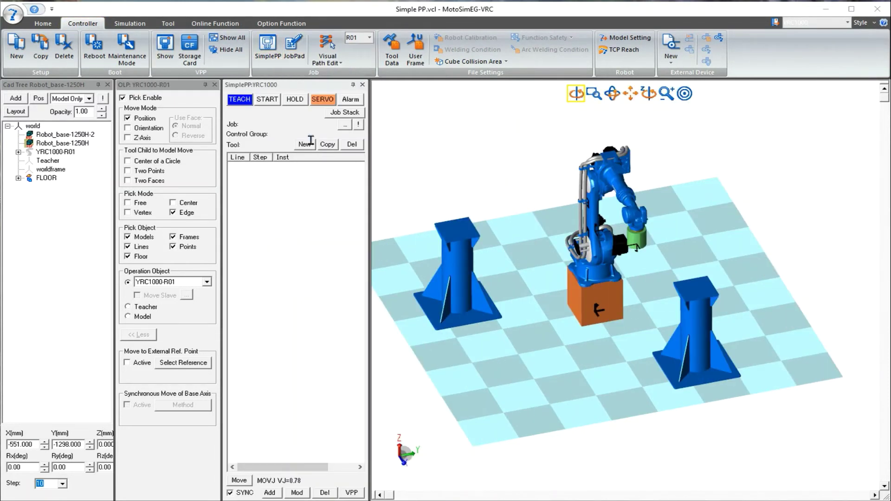
Create a new job named SIMU_01 for control group R1
{"action": "left_click", "coordinate": [314, 145]}
{"action": "type", "text": "SIMU_"}
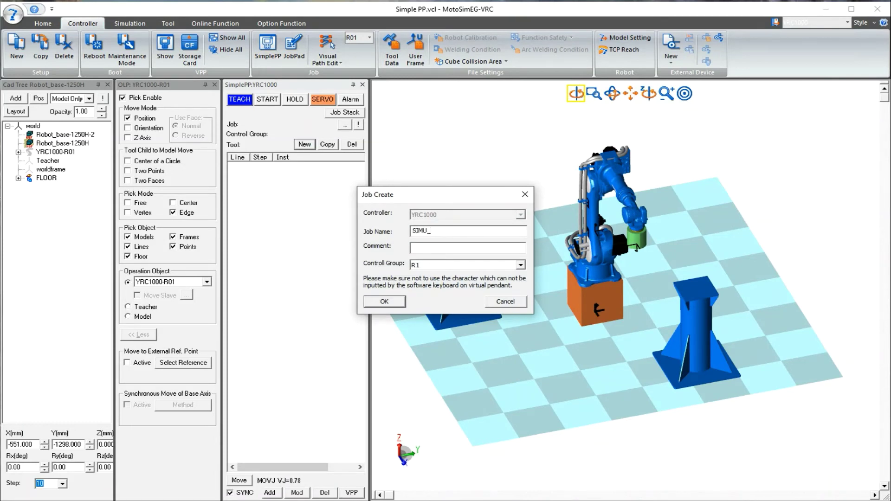
{"action": "type", "text": "01"}
{"action": "key", "text": "Return"}
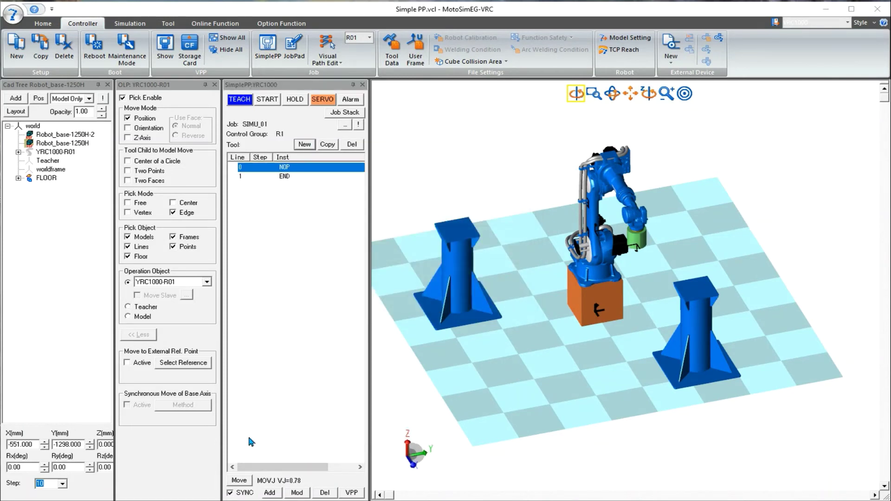
Set the interpolation to MOVJ VJ=50 and record the robot's current position as the first move step
{"action": "left_click", "coordinate": [243, 482]}
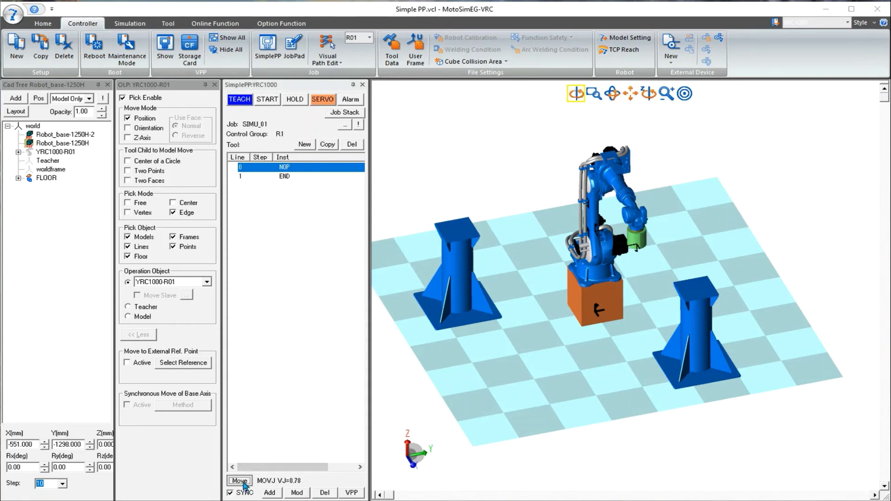
{"action": "left_click", "coordinate": [244, 483]}
{"action": "left_click", "coordinate": [419, 263]}
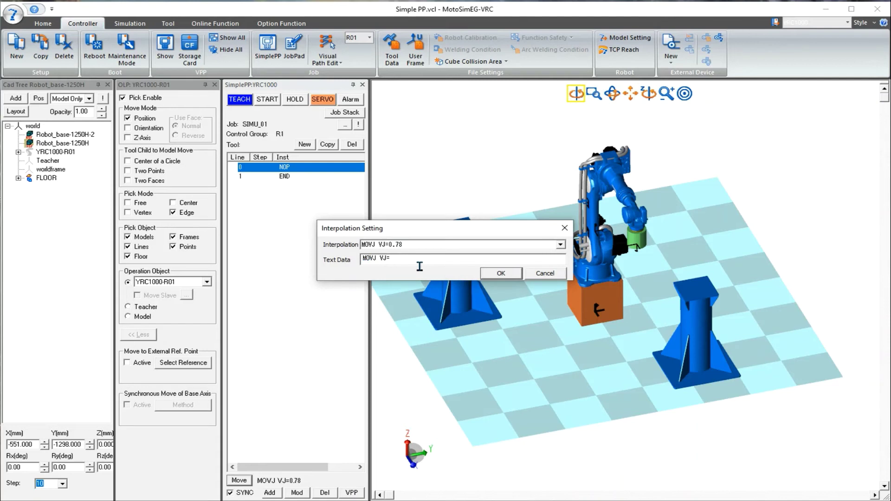
{"action": "type", "text": "50"}
{"action": "left_click", "coordinate": [501, 273]}
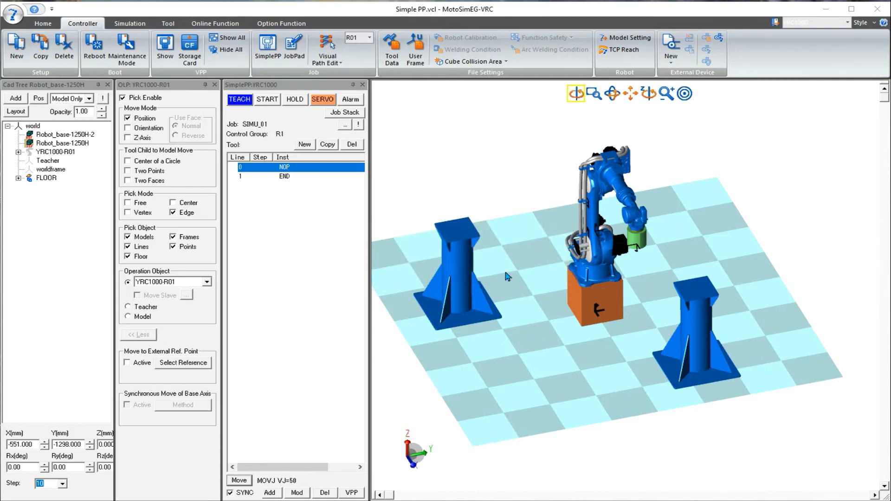
{"action": "left_click", "coordinate": [269, 493]}
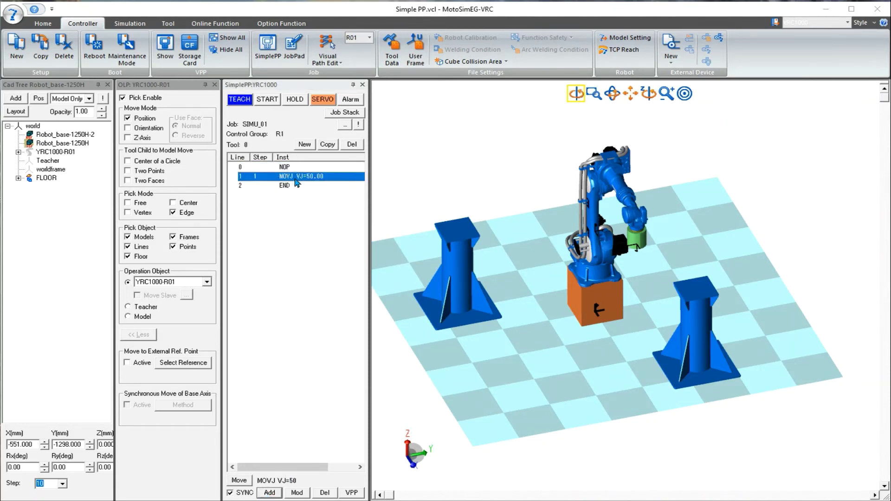
Use the OLP pick function to move the robot's tool onto the top face of the pedestal on the +Y side
{"action": "scroll", "coordinate": [652, 259], "scroll_direction": "up", "scroll_amount": 3}
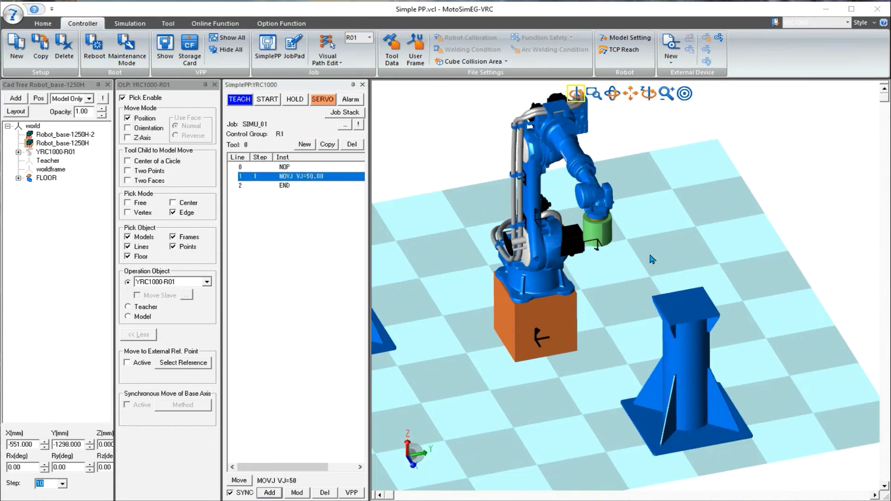
{"action": "left_click", "coordinate": [144, 99]}
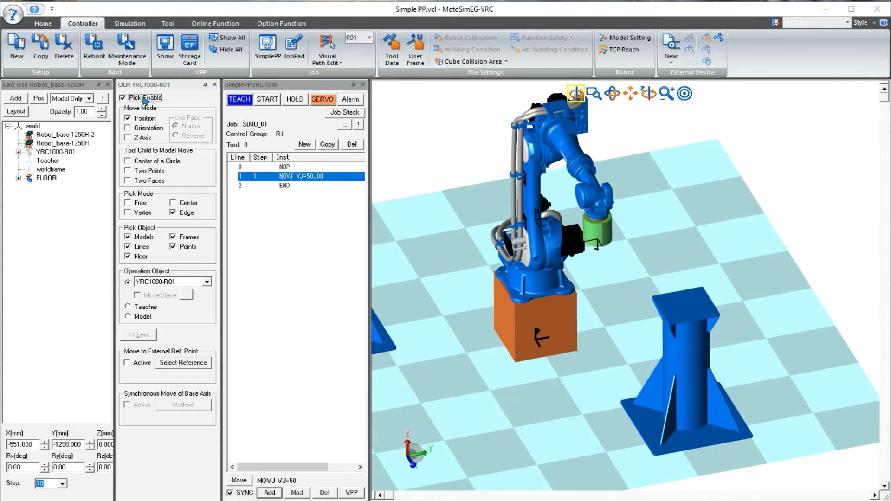
{"action": "left_click", "coordinate": [686, 309]}
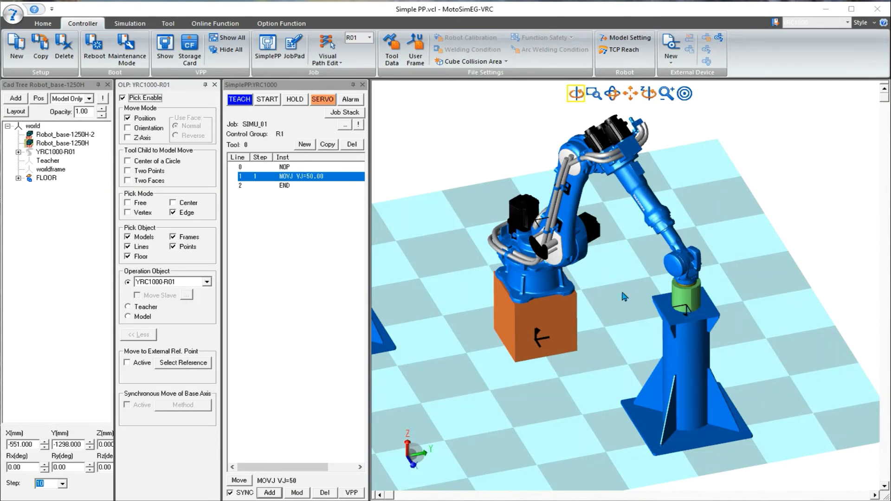
Open the robot's position panel and set its frame to Tool
{"action": "left_click", "coordinate": [43, 23]}
{"action": "left_click", "coordinate": [72, 51]}
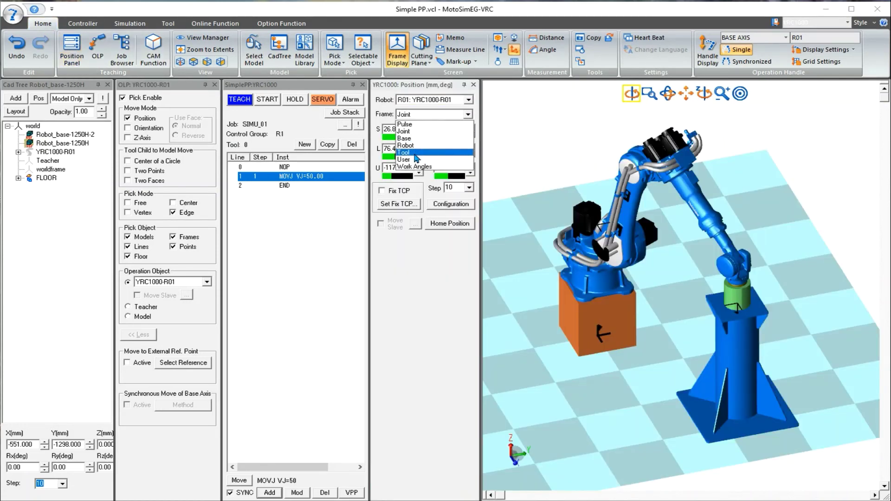
{"action": "left_click", "coordinate": [416, 153]}
Try jogging the tool along X and rotating it back and forth about Rx and Ry
{"action": "left_click", "coordinate": [419, 135]}
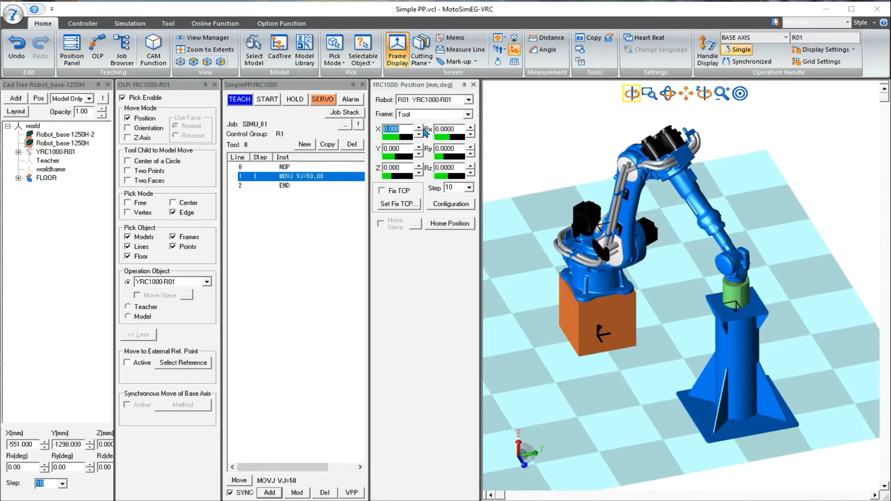
{"action": "left_click", "coordinate": [419, 134]}
{"action": "left_click", "coordinate": [471, 136]}
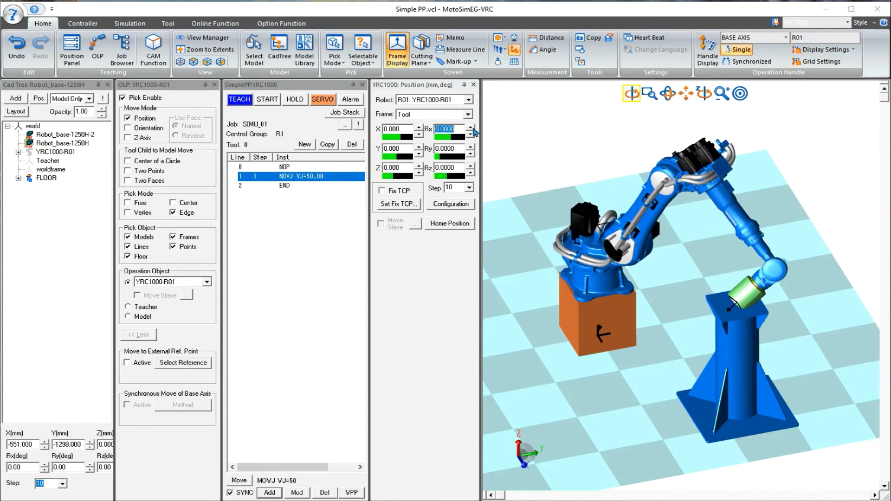
{"action": "left_click", "coordinate": [474, 131]}
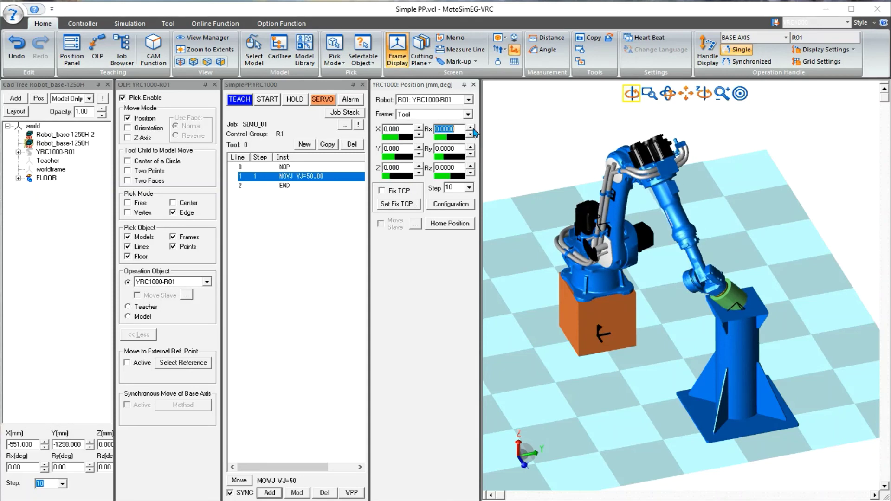
{"action": "left_click", "coordinate": [473, 132]}
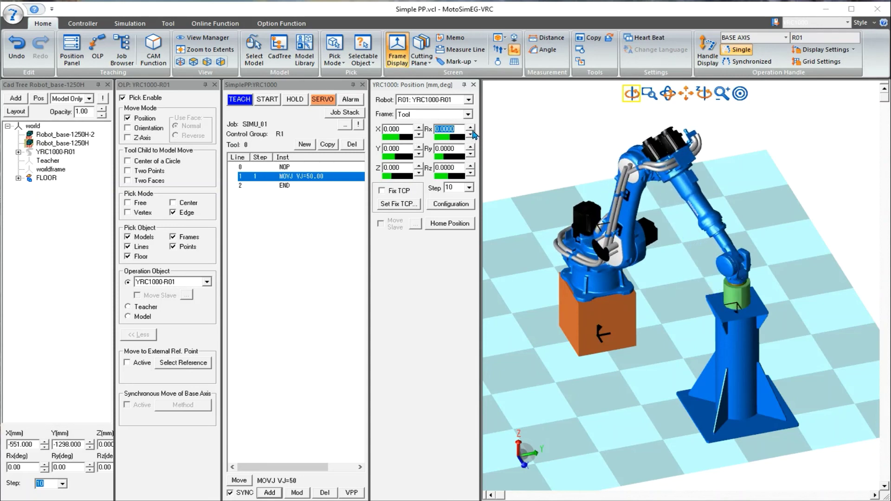
{"action": "left_click", "coordinate": [473, 131]}
{"action": "left_click", "coordinate": [471, 148]}
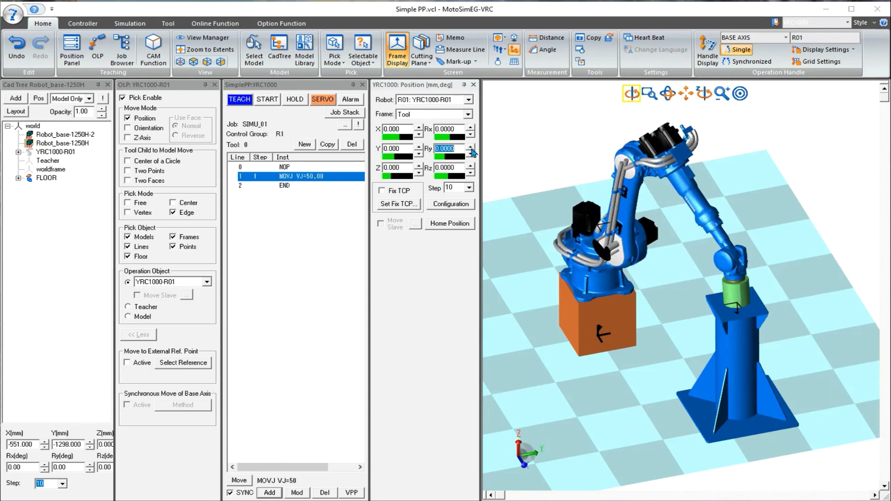
{"action": "left_click", "coordinate": [471, 148]}
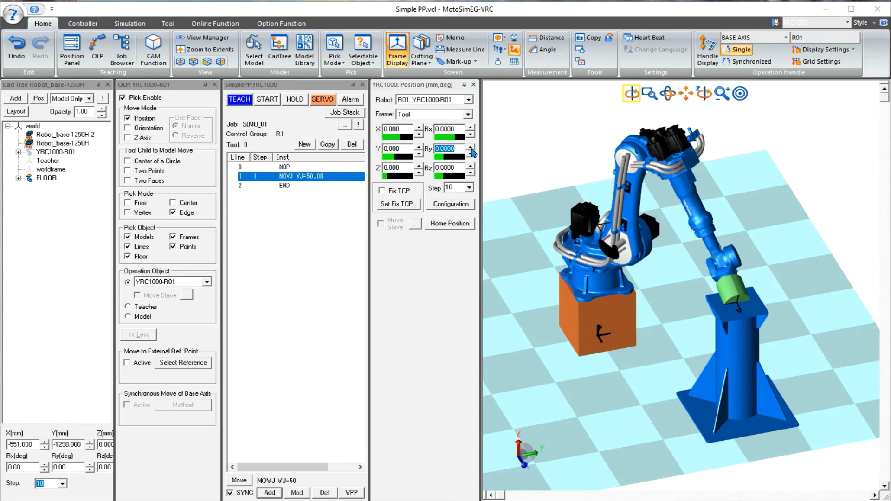
{"action": "left_click", "coordinate": [471, 155]}
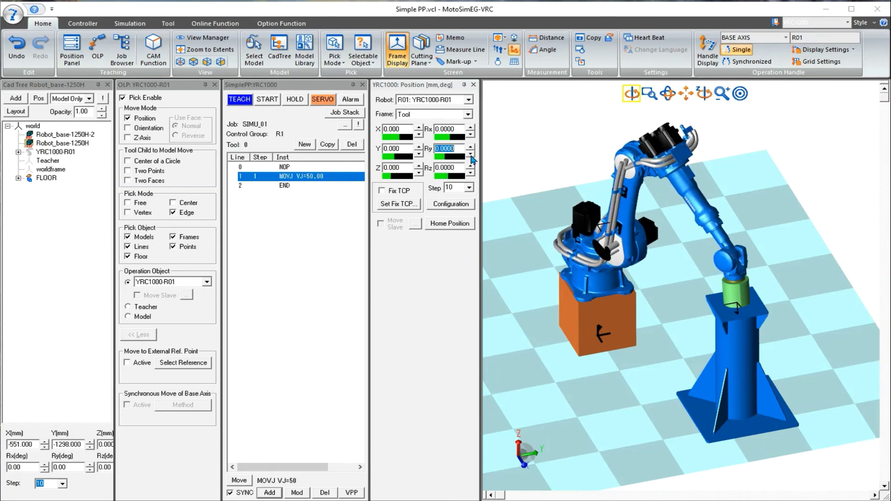
{"action": "left_click", "coordinate": [471, 155]}
{"action": "left_click", "coordinate": [471, 155]}
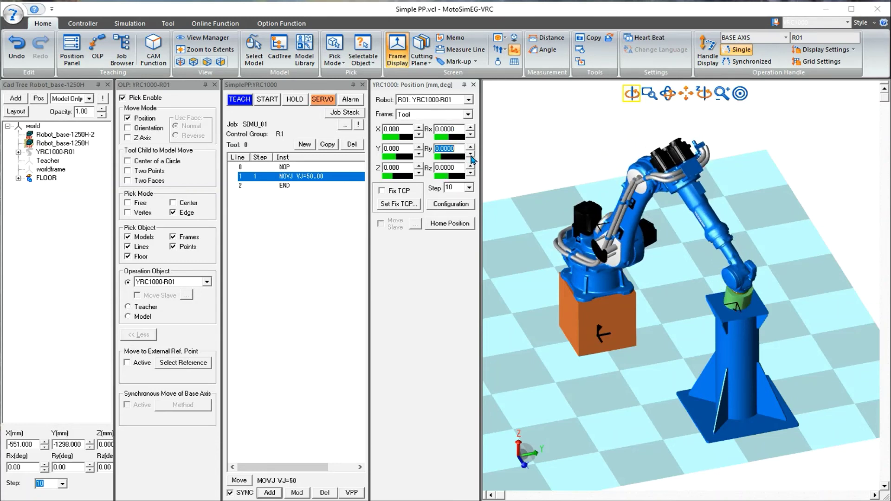
{"action": "left_click", "coordinate": [471, 155]}
{"action": "left_click", "coordinate": [471, 155]}
Rotate the tool about Rz, close the position panel and record the pose as the second MOVJ step
{"action": "left_click", "coordinate": [471, 168]}
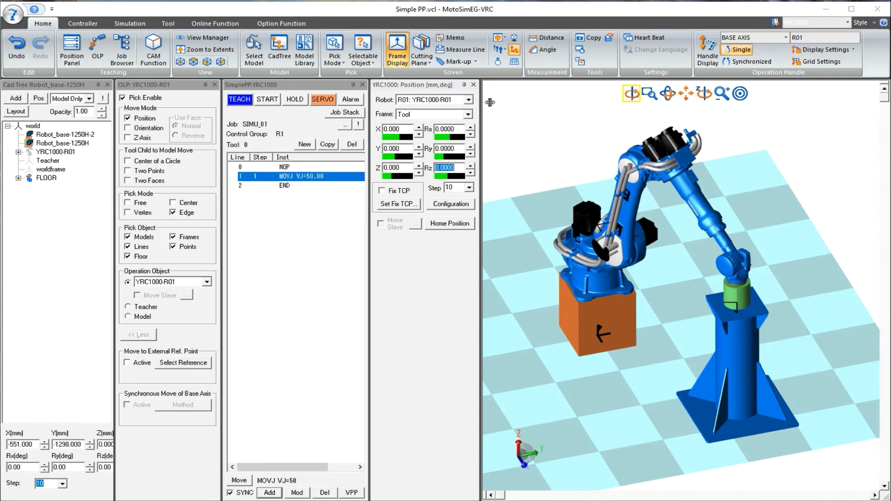
{"action": "left_click", "coordinate": [473, 84]}
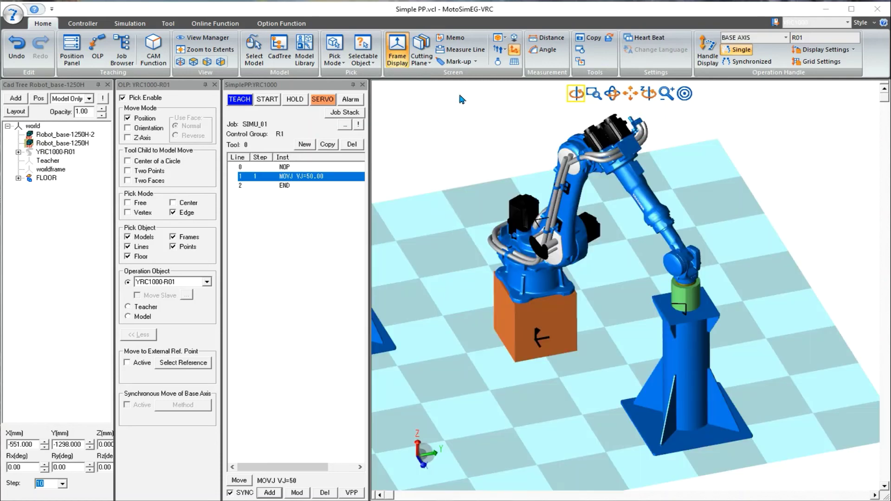
{"action": "left_click", "coordinate": [269, 493]}
Move the tool onto the opposite pedestal's top face with the OLP pick function and record it as the third MOVJ step
{"action": "scroll", "coordinate": [445, 435], "scroll_direction": "down", "scroll_amount": 3}
{"action": "middle_click_drag", "start_coordinate": [445, 436], "coordinate": [615, 421]}
{"action": "scroll", "coordinate": [528, 217], "scroll_direction": "up", "scroll_amount": 2}
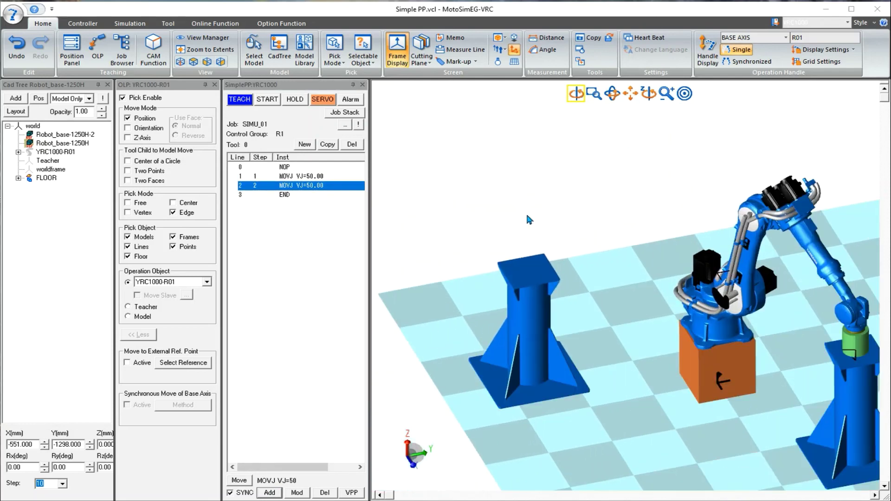
{"action": "left_click", "coordinate": [137, 100]}
{"action": "left_click", "coordinate": [530, 273]}
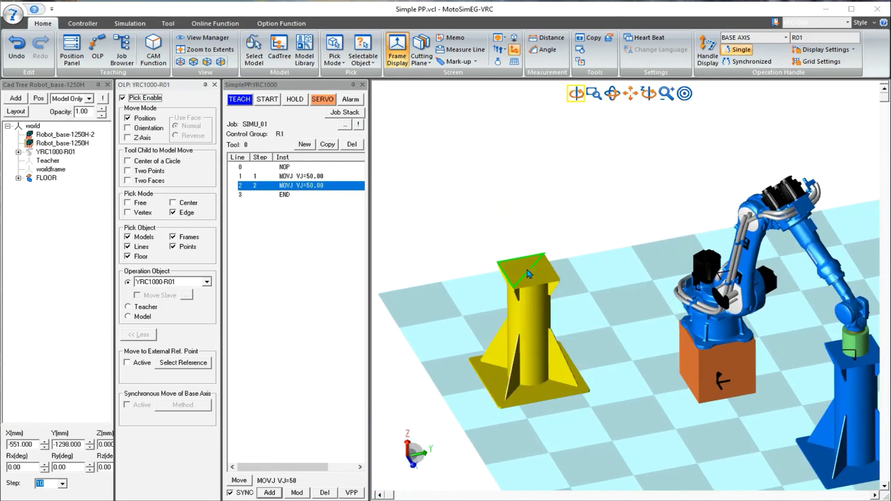
{"action": "left_click", "coordinate": [270, 493]}
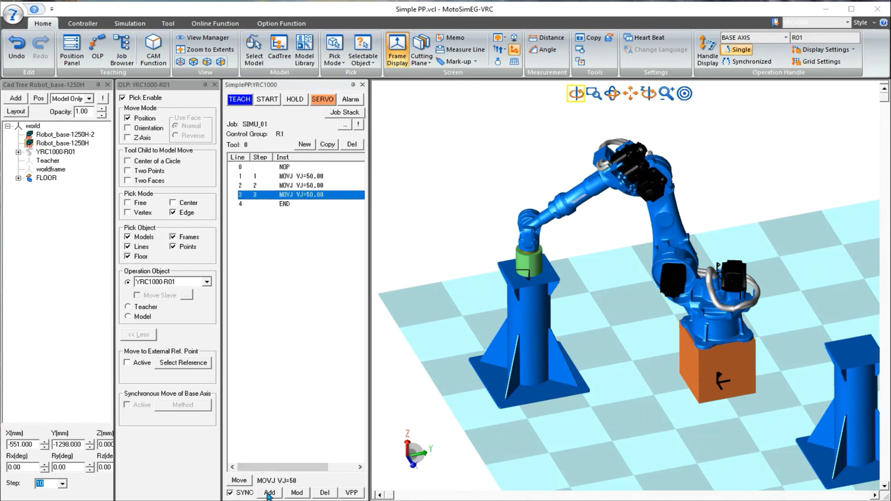
Copy the first MOVJ line and paste it after the third to return the robot to its starting position
{"action": "left_click", "coordinate": [320, 177]}
{"action": "right_click", "coordinate": [316, 176]}
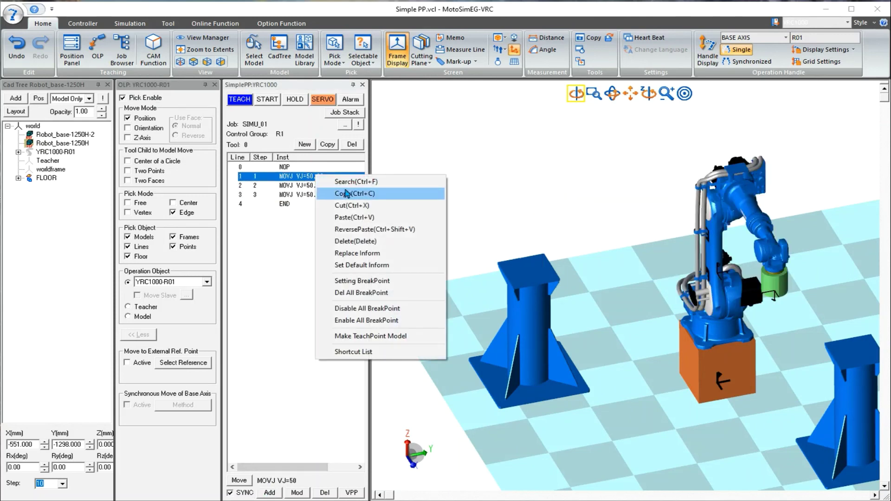
{"action": "left_click", "coordinate": [329, 193]}
{"action": "left_click", "coordinate": [321, 194]}
{"action": "right_click", "coordinate": [318, 195]}
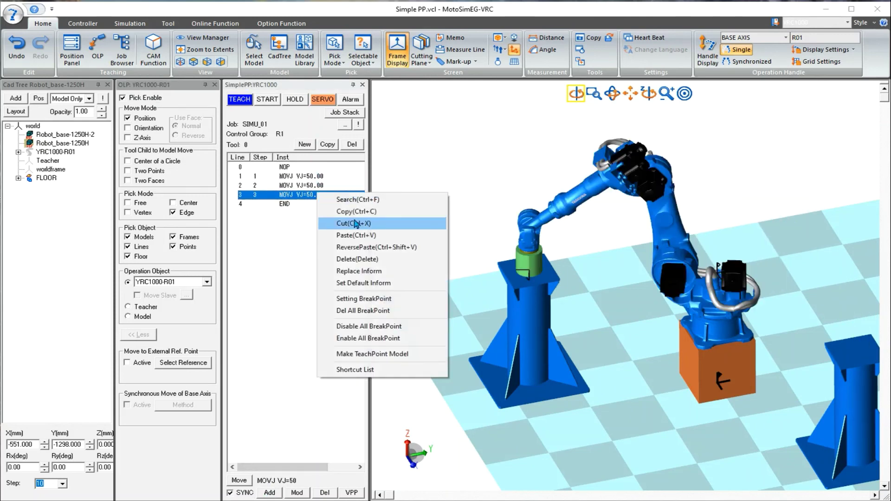
{"action": "left_click", "coordinate": [351, 235]}
Step through the job's four MOVJ lines in order to check the robot pose at each one
{"action": "left_click", "coordinate": [311, 178]}
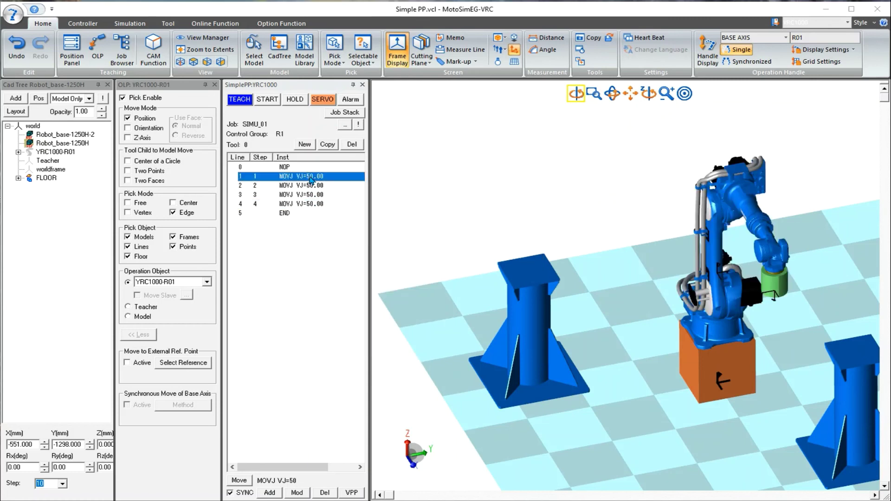
{"action": "key", "text": "Down"}
{"action": "key", "text": "Down"}
{"action": "key", "text": "Down"}
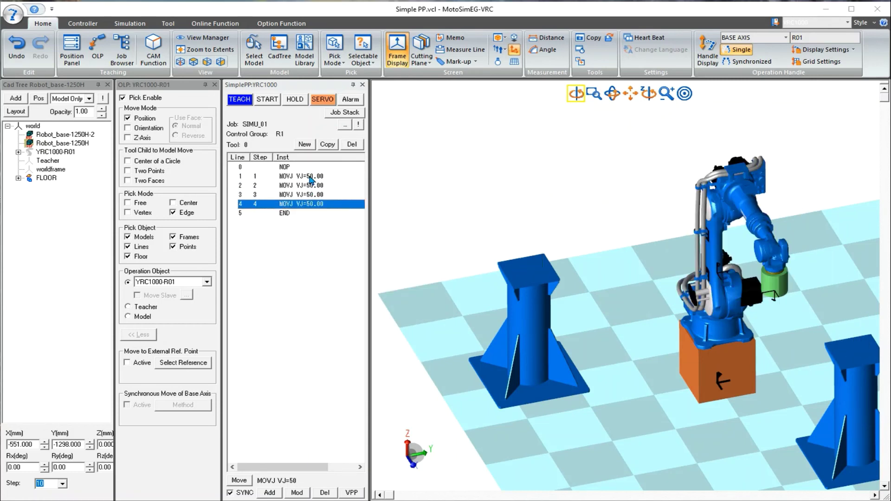
Run the SIMU_01 simulation with the whole cell in view and dismiss the cycle time report
{"action": "left_click", "coordinate": [130, 24]}
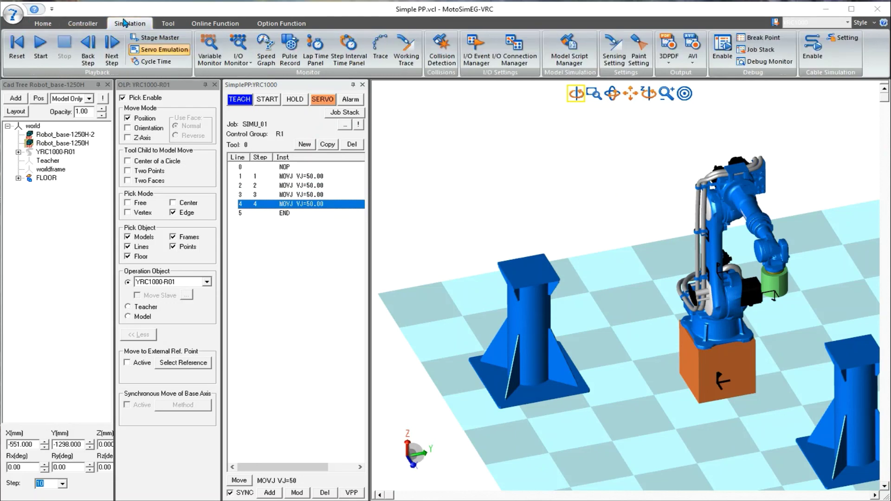
{"action": "left_click", "coordinate": [41, 52]}
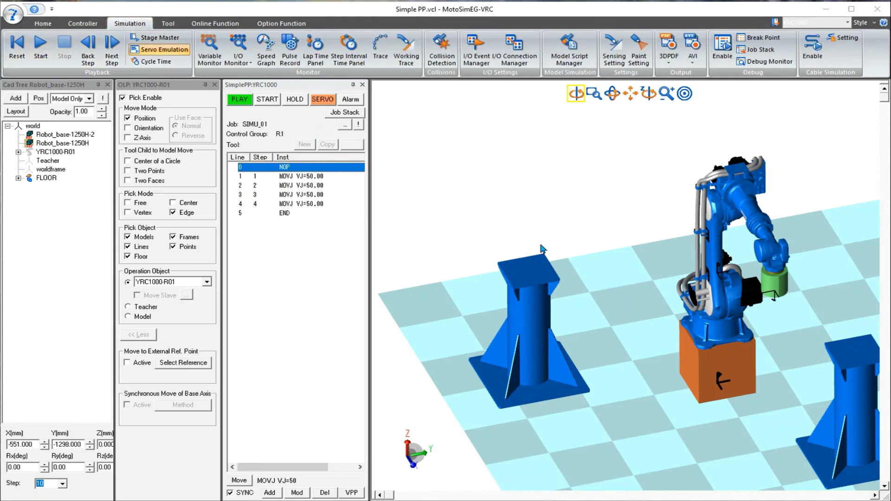
{"action": "scroll", "coordinate": [723, 279], "scroll_direction": "down", "scroll_amount": 3}
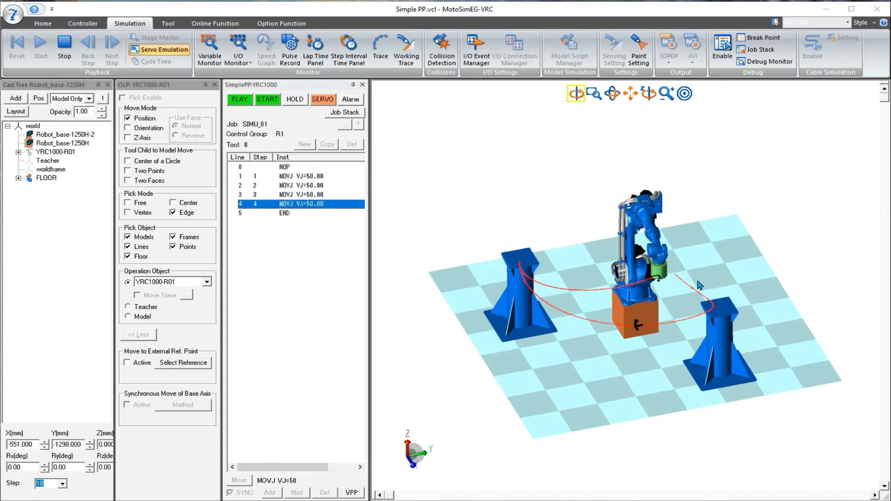
{"action": "key", "text": "Return"}
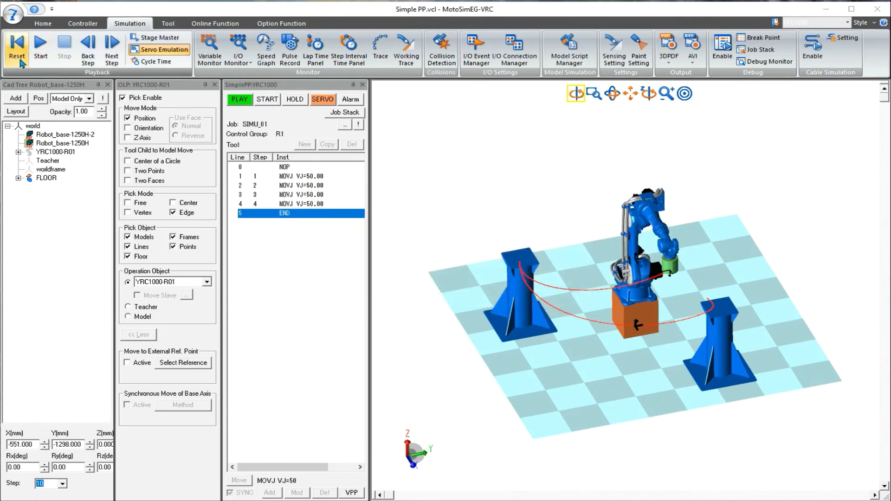
Reset the simulation, play SIMU_01 again and close the cycle time report
{"action": "left_click", "coordinate": [17, 46]}
{"action": "left_click", "coordinate": [41, 54]}
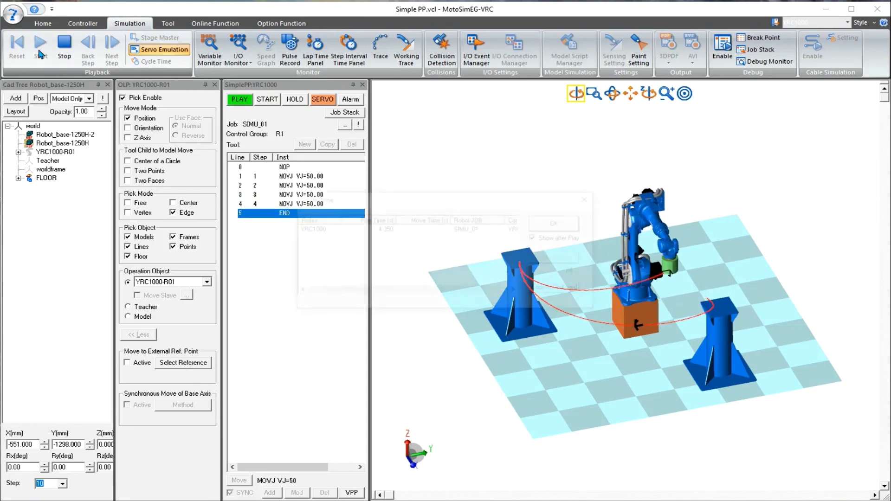
{"action": "left_click", "coordinate": [560, 223]}
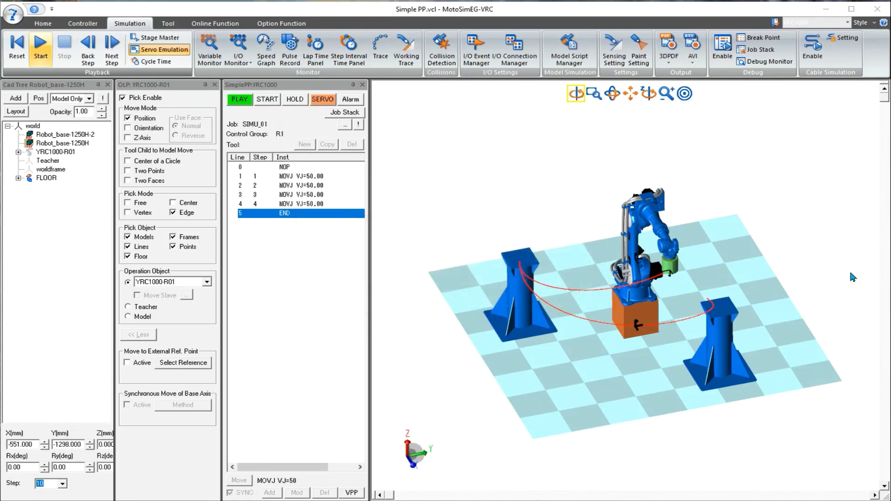